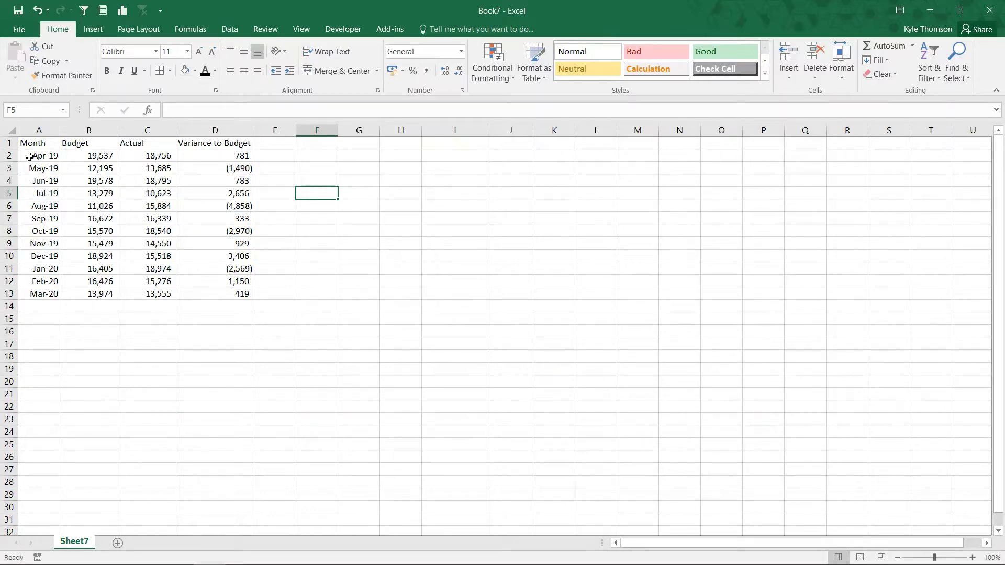
# Examine the Month, Budget and Actual values and the formula behind the first Variance to Budget value in D2
pyautogui.moveTo(30, 156); pyautogui.dragTo(31, 296)
pyautogui.moveTo(37, 158); pyautogui.dragTo(44, 297)
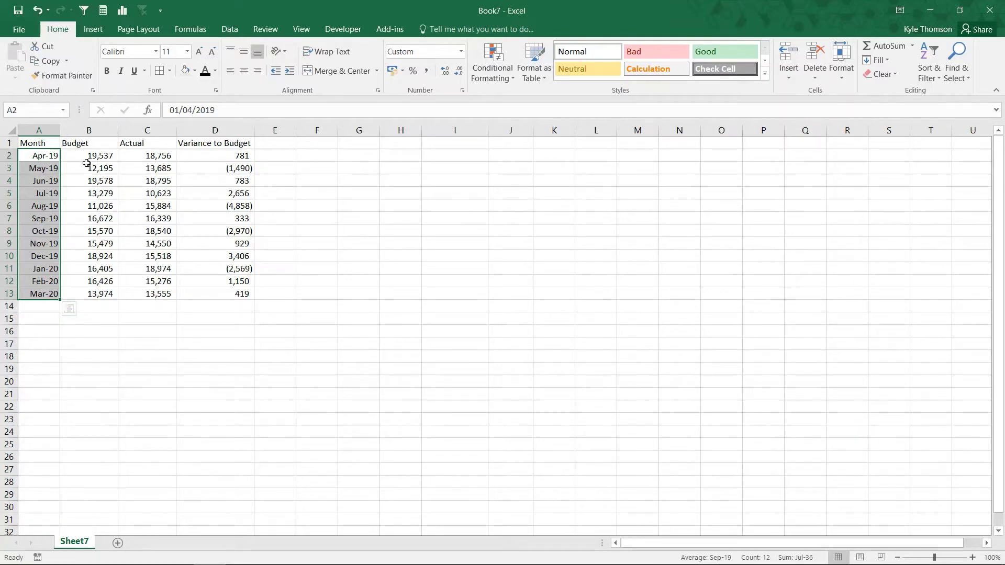
pyautogui.moveTo(90, 151); pyautogui.dragTo(91, 293)
pyautogui.moveTo(157, 156); pyautogui.dragTo(157, 293)
pyautogui.click(217, 155)
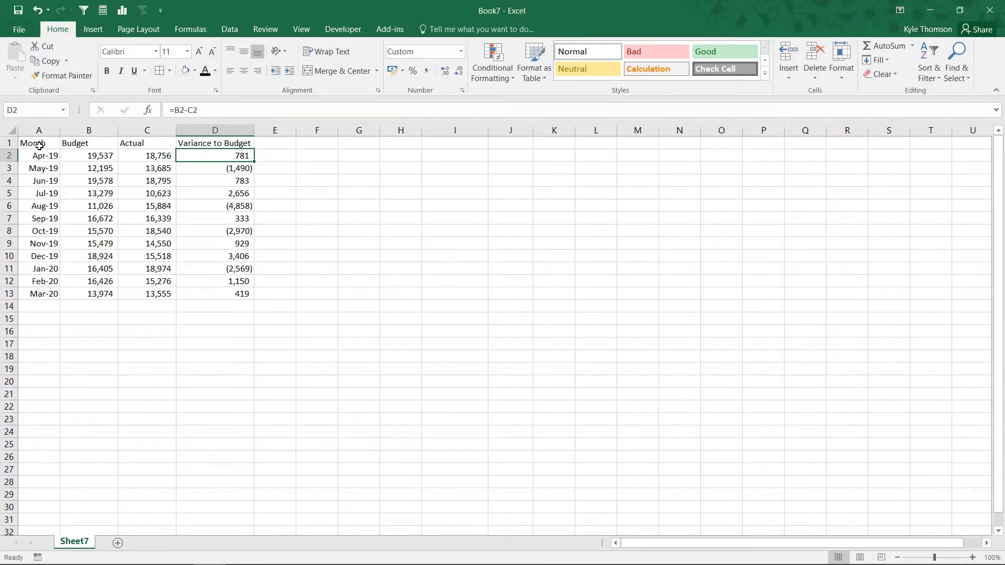
# Insert a 2-D clustered column chart from the non-adjacent Month and Variance to Budget ranges, A1:A13 and D1:D13
pyautogui.moveTo(40, 144); pyautogui.dragTo(32, 294)
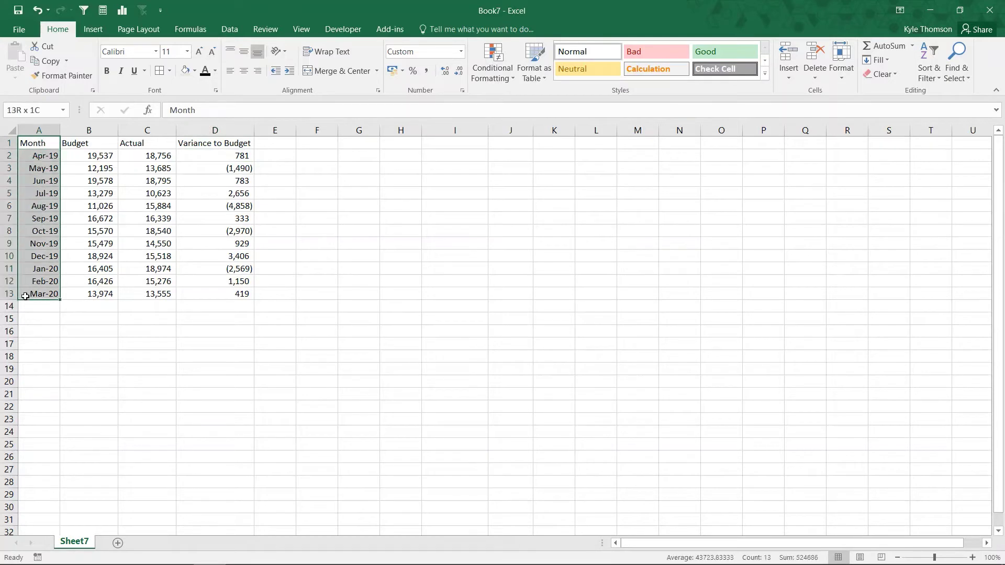
pyautogui.moveTo(203, 148); pyautogui.dragTo(222, 290)
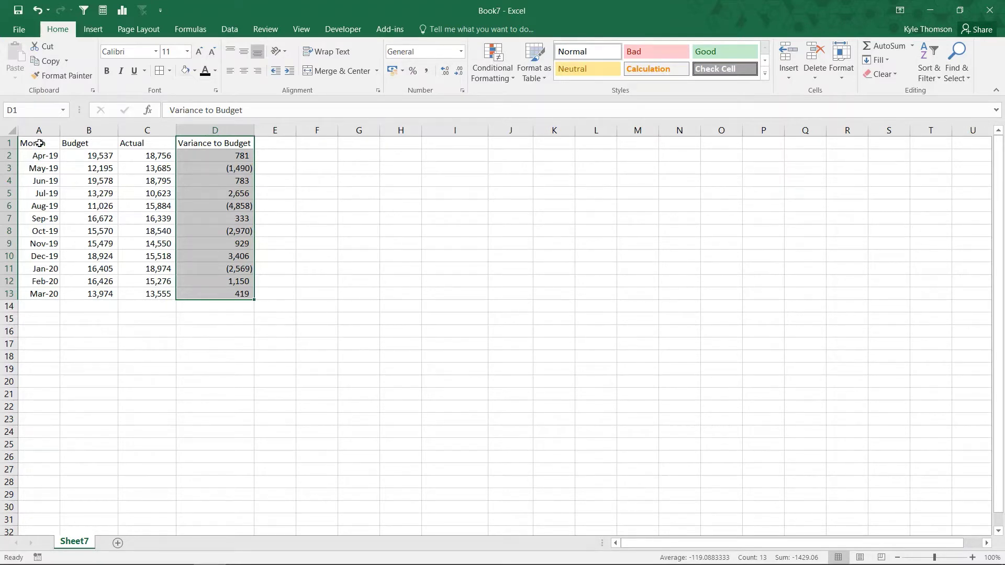
pyautogui.moveTo(40, 143); pyautogui.dragTo(44, 291)
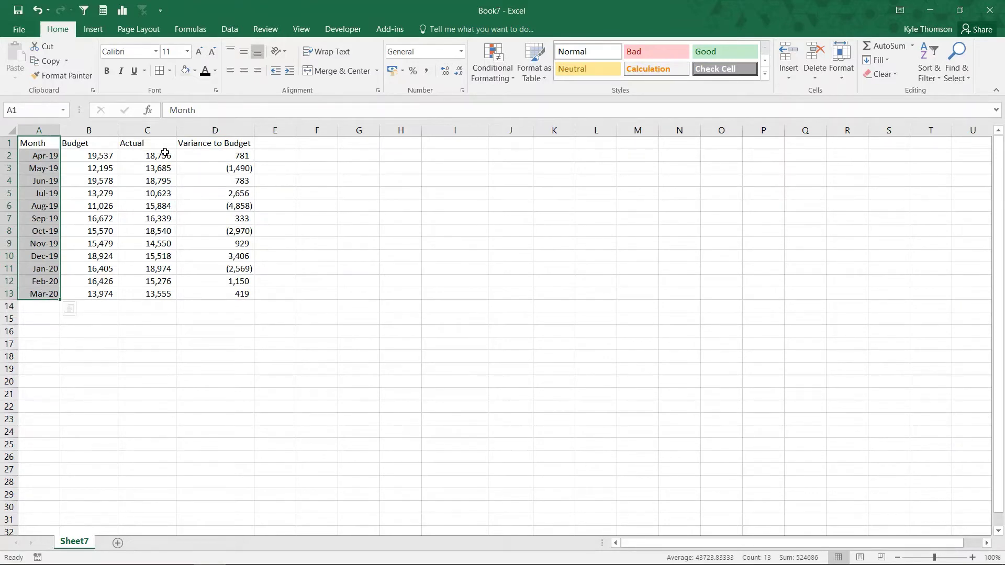
pyautogui.moveTo(194, 143); pyautogui.dragTo(198, 292)
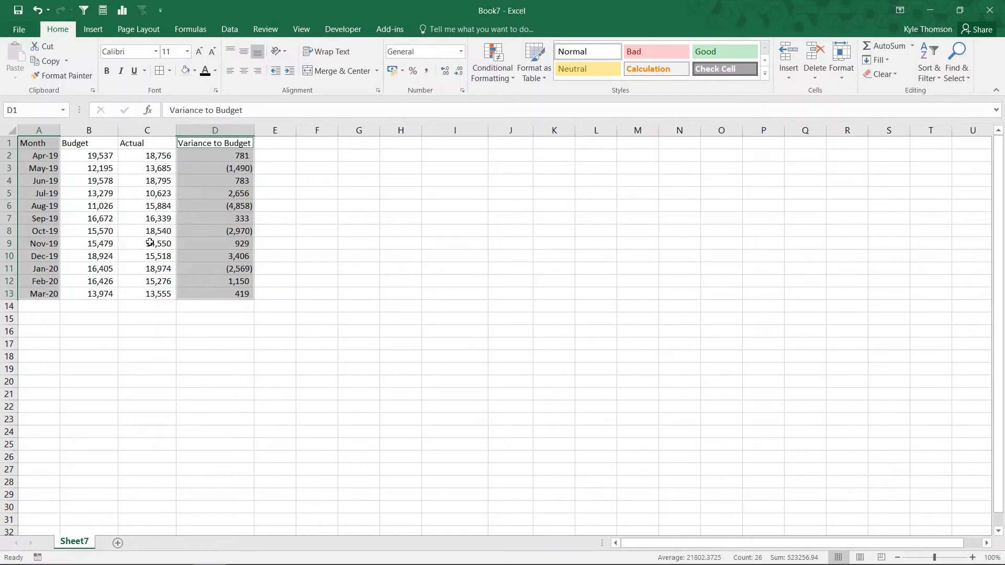
pyautogui.click(94, 30)
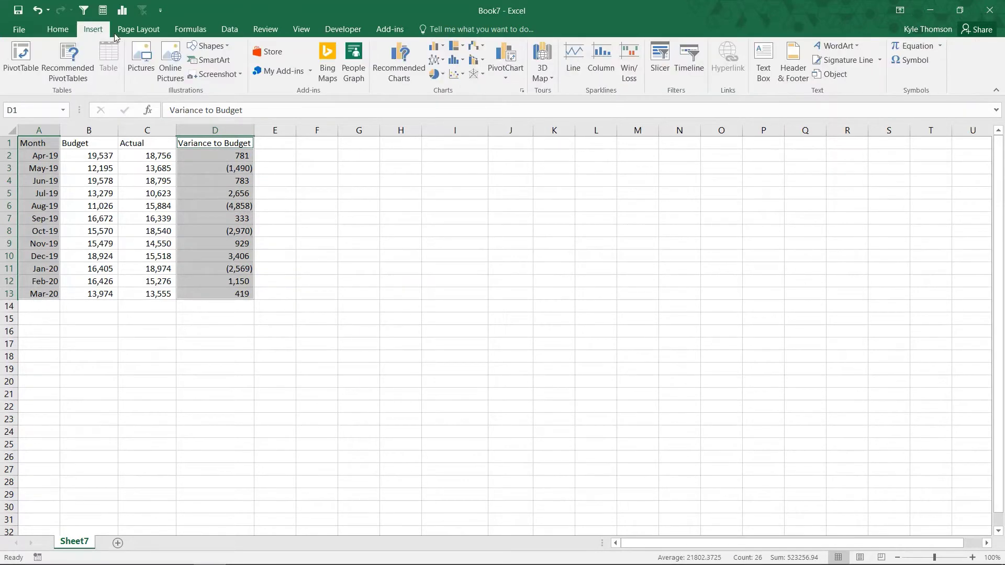
pyautogui.click(437, 48)
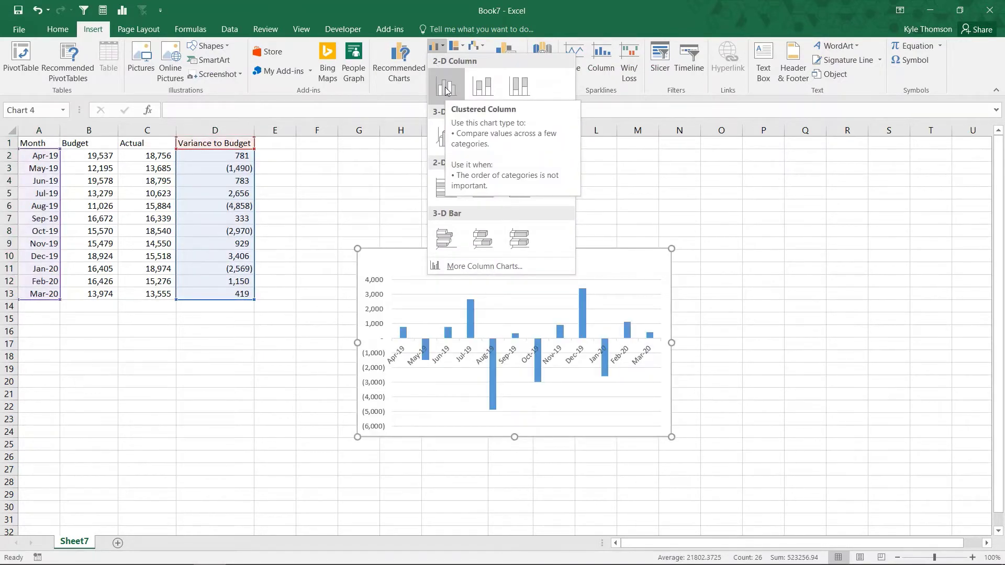
pyautogui.click(447, 90)
# Move the chart up beside the data and enlarge it to span about columns F to O and rows 1 to 18
pyautogui.moveTo(442, 251); pyautogui.dragTo(413, 150)
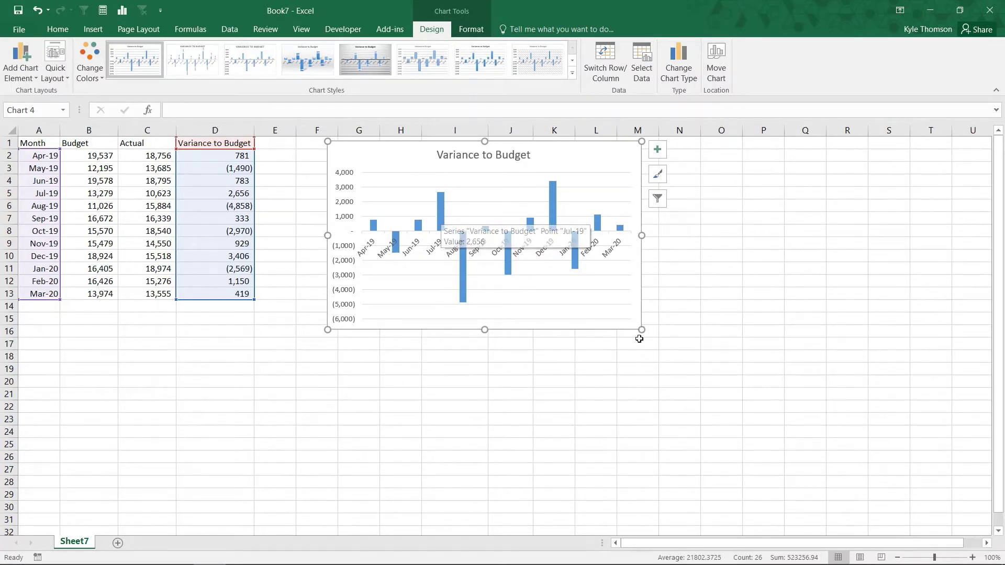
pyautogui.moveTo(642, 329); pyautogui.dragTo(723, 366)
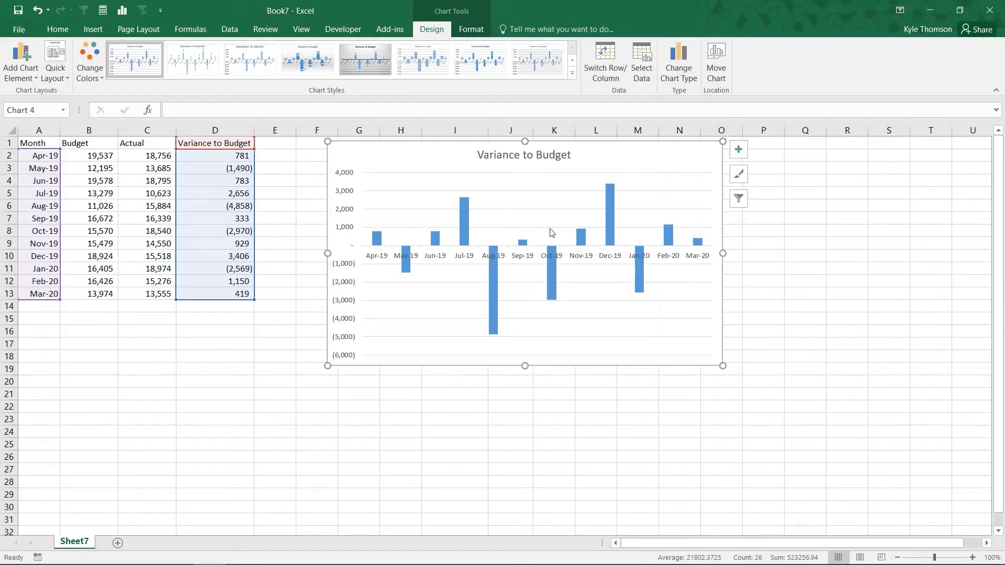
# Delete the chart's vertical axis and horizontal gridlines, and move the chart closer to the data table
pyautogui.click(340, 211)
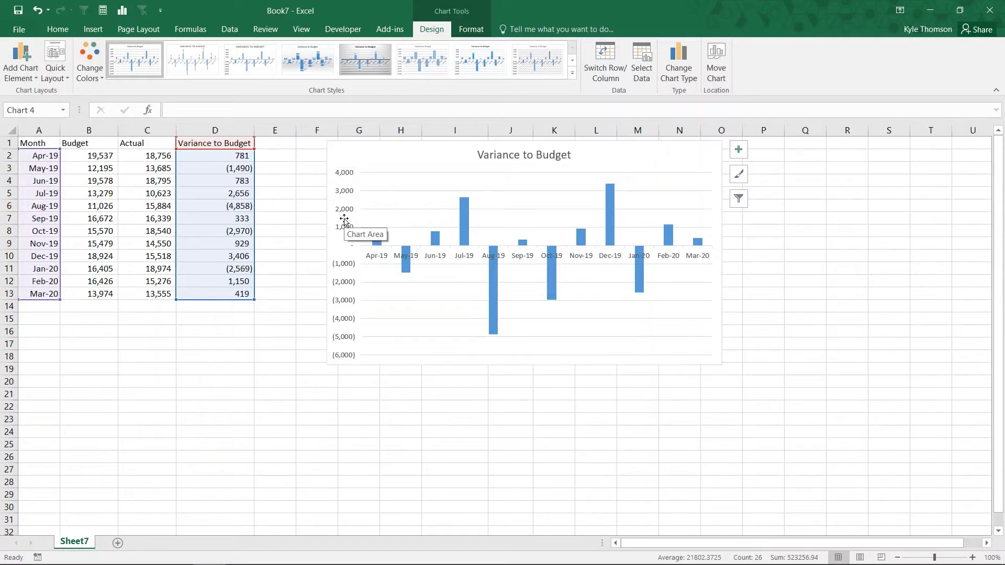
pyautogui.press('Delete')
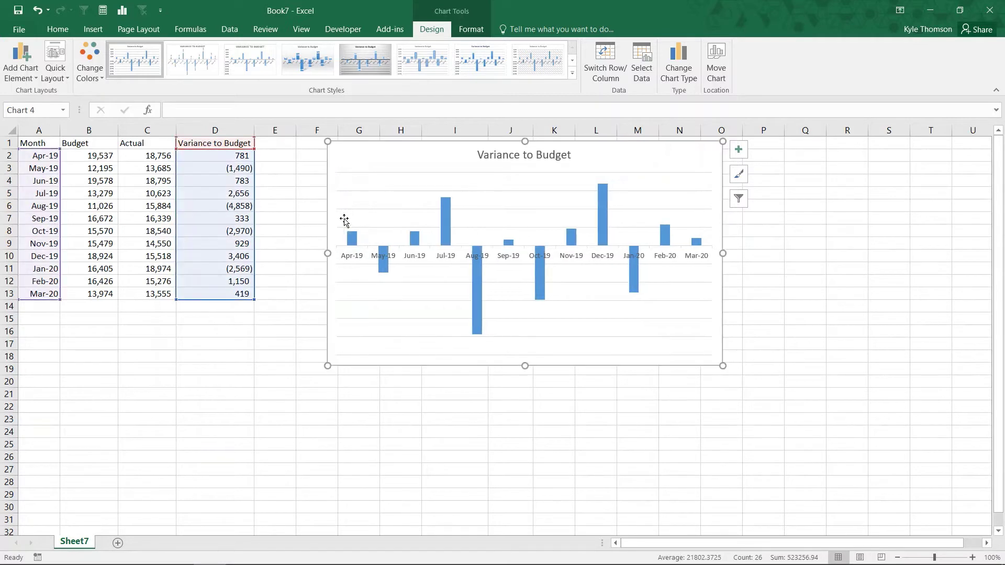
pyautogui.click(386, 215)
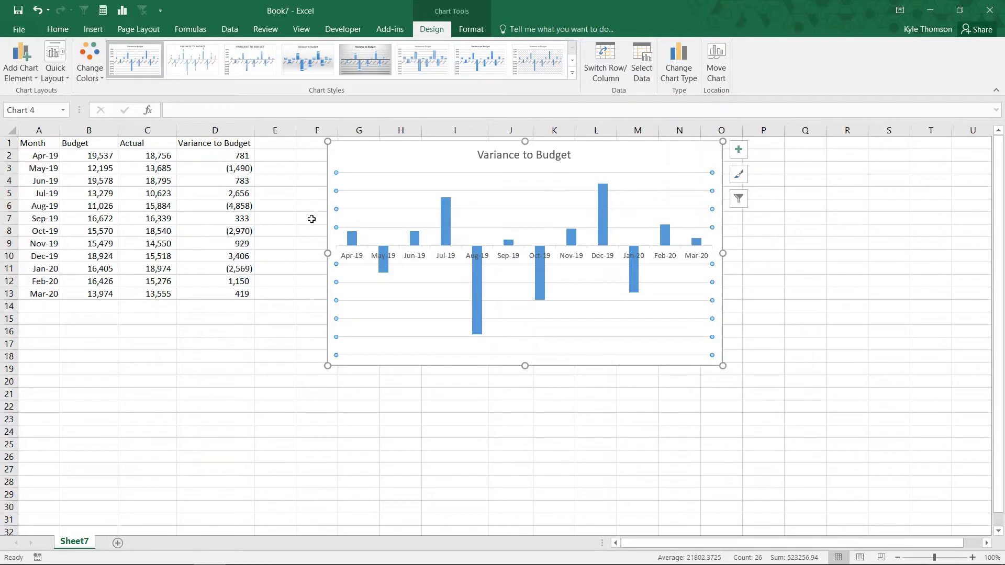
pyautogui.press('Delete')
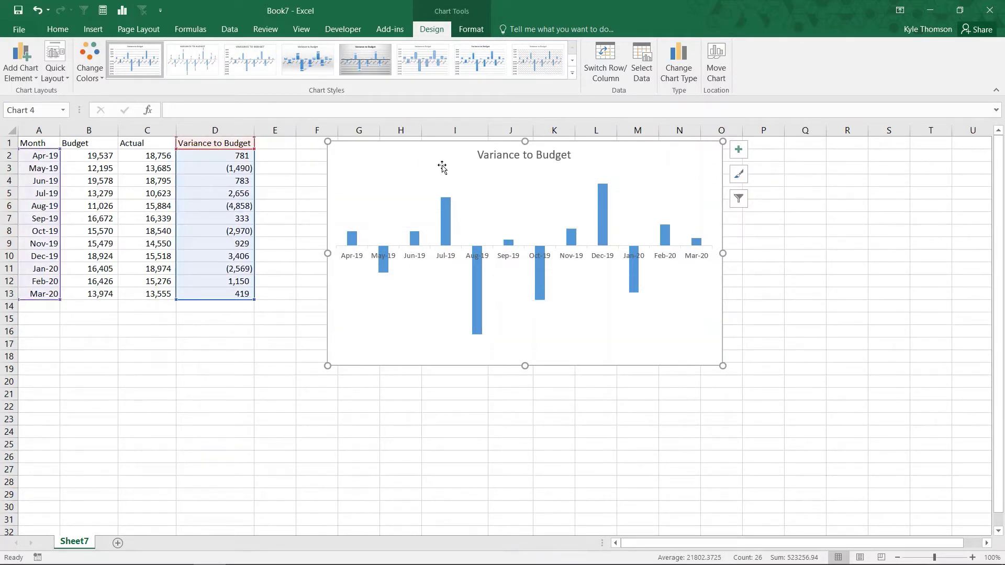
pyautogui.moveTo(438, 161); pyautogui.dragTo(396, 162)
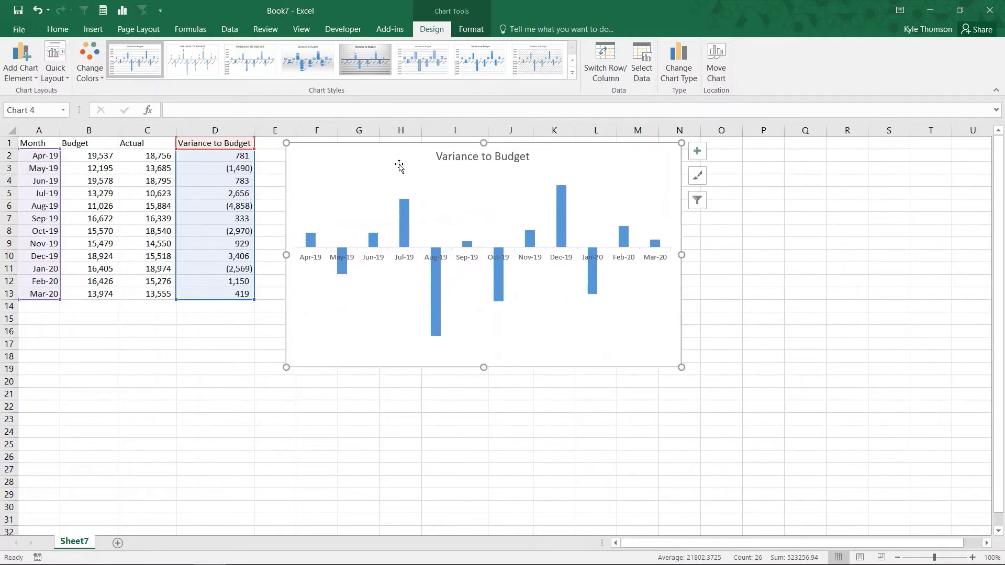
# Try the Low and None label positions on the chart's horizontal axis and settle on High
pyautogui.doubleClick(404, 259)
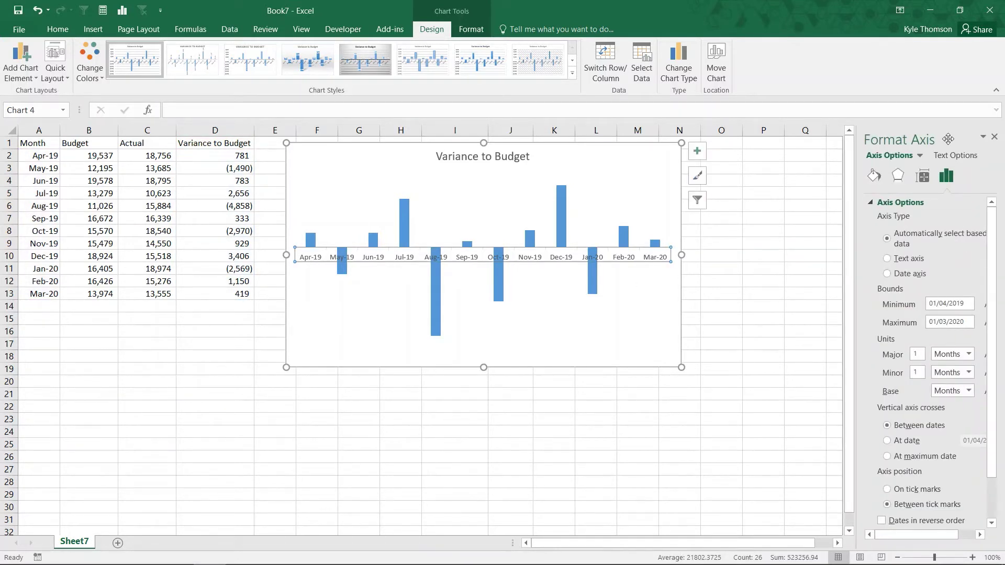
pyautogui.scroll(-3, 943, 322)
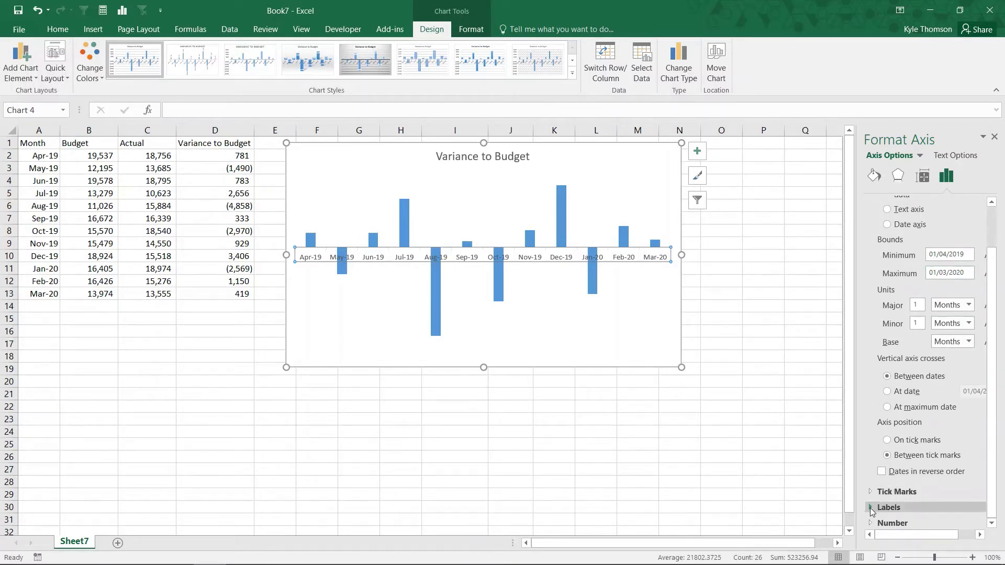
pyautogui.click(870, 508)
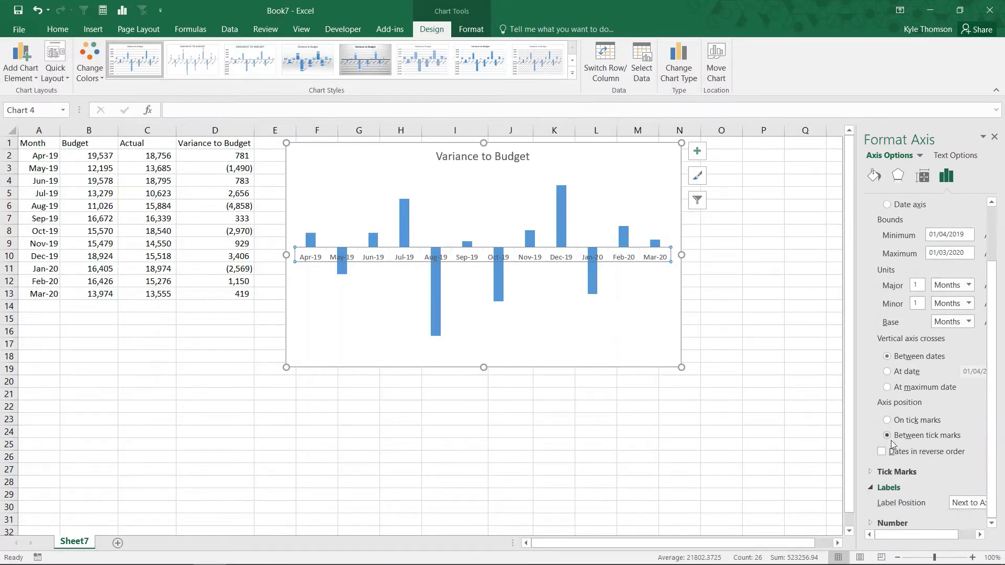
pyautogui.click(965, 504)
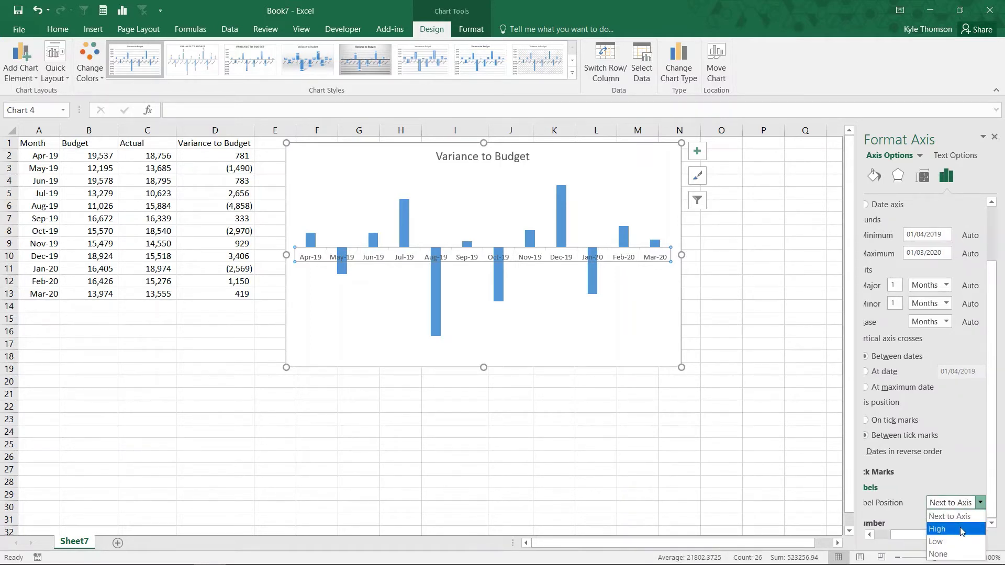
pyautogui.click(961, 542)
pyautogui.click(960, 505)
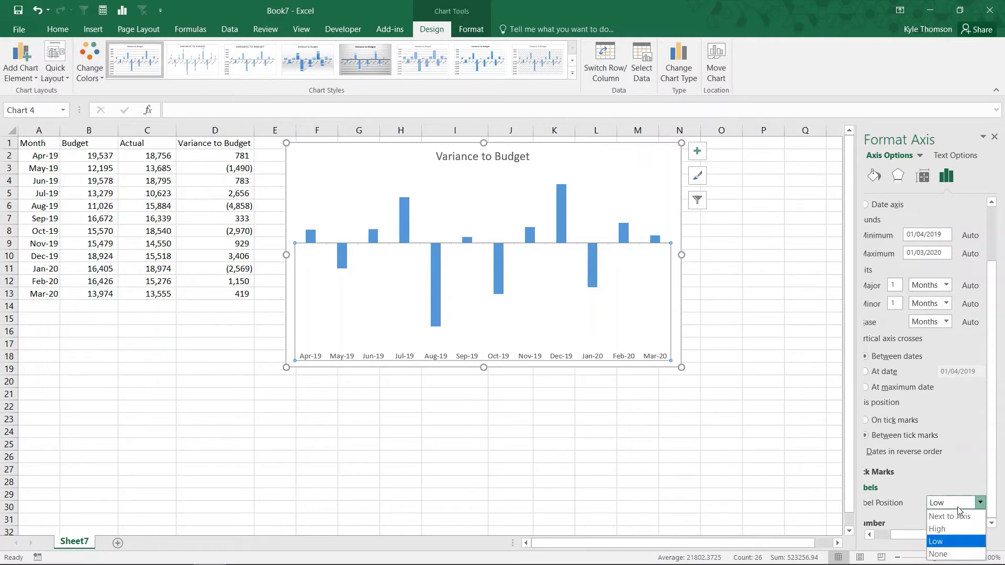
pyautogui.click(978, 529)
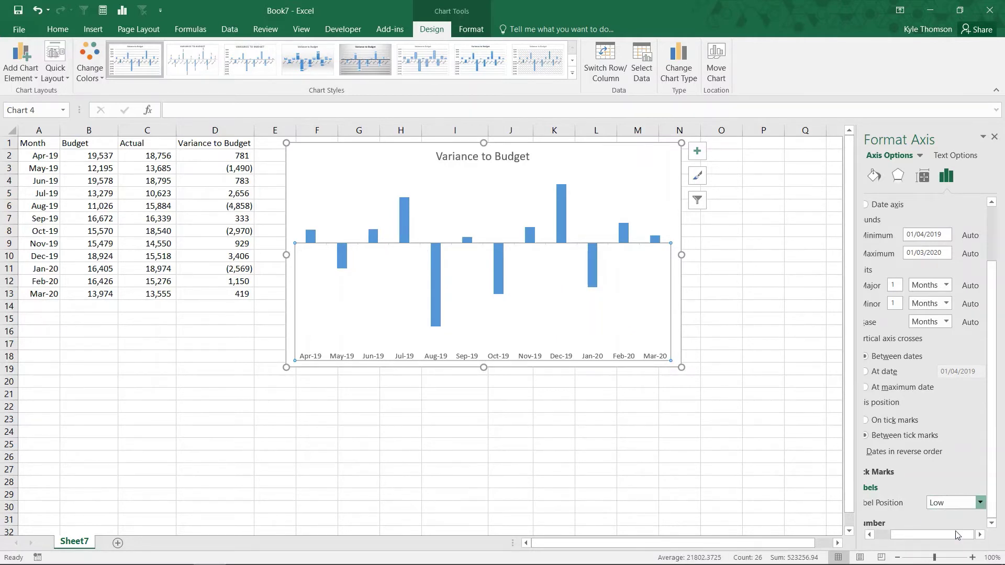
pyautogui.click(961, 505)
pyautogui.click(955, 548)
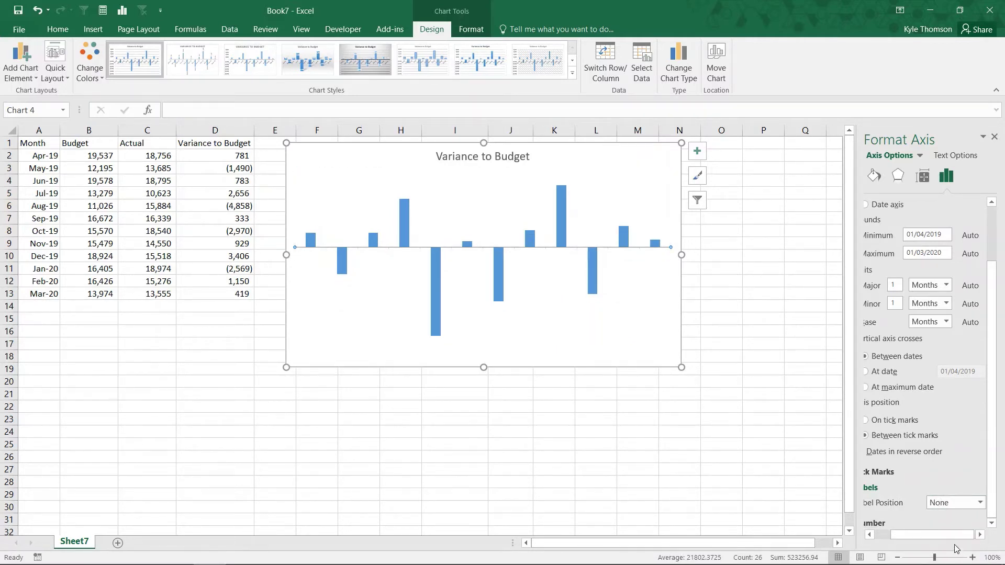
pyautogui.click(955, 503)
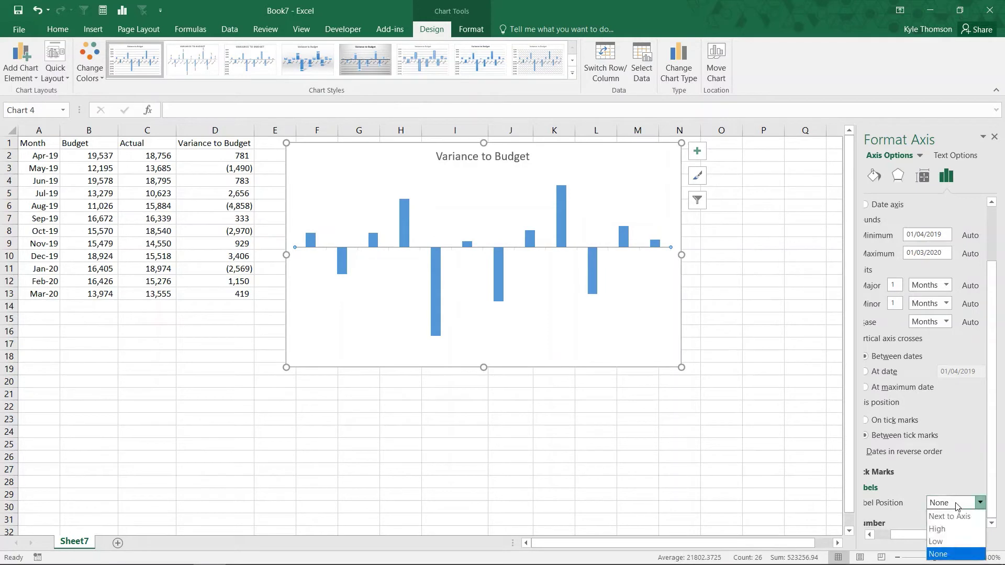
pyautogui.click(957, 530)
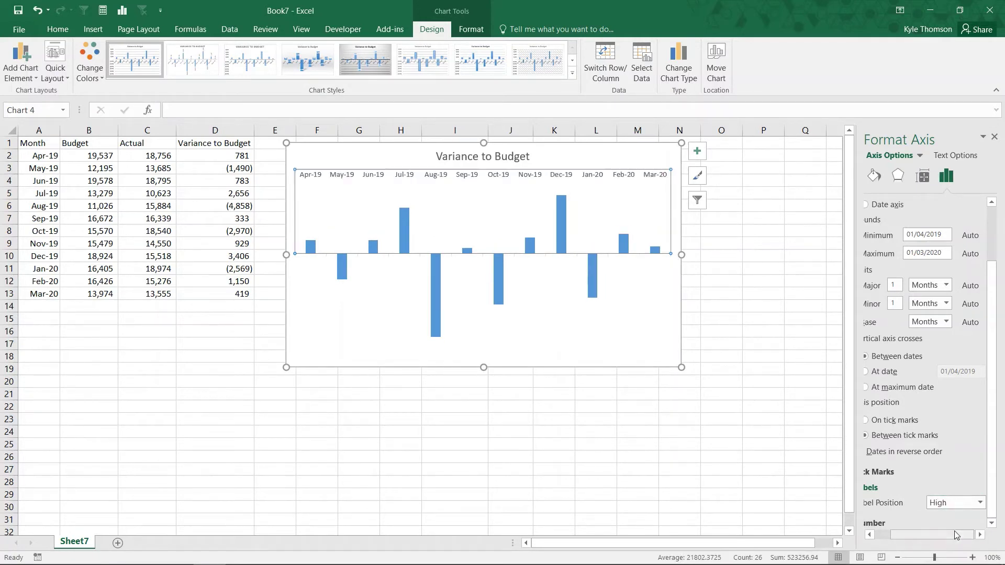
# Enable Invert if negative in the fill options of the whole Variance to Budget data series
pyautogui.click(313, 244)
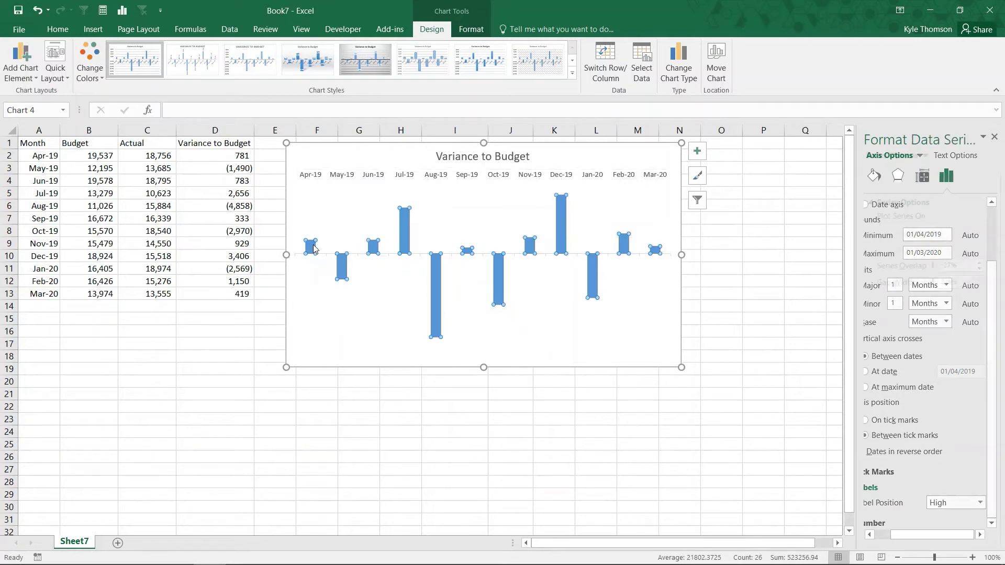
pyautogui.rightClick(313, 246)
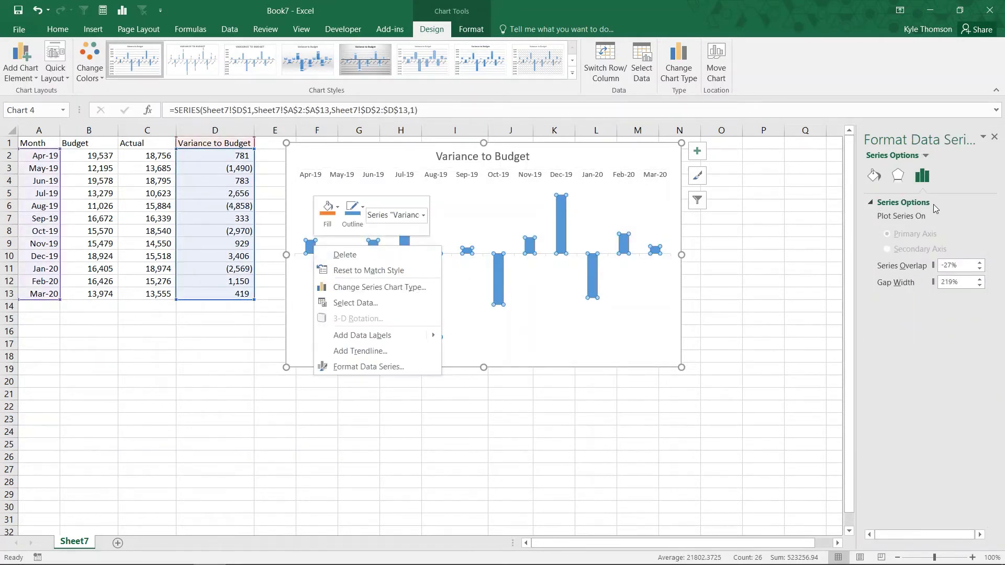
pyautogui.click(951, 210)
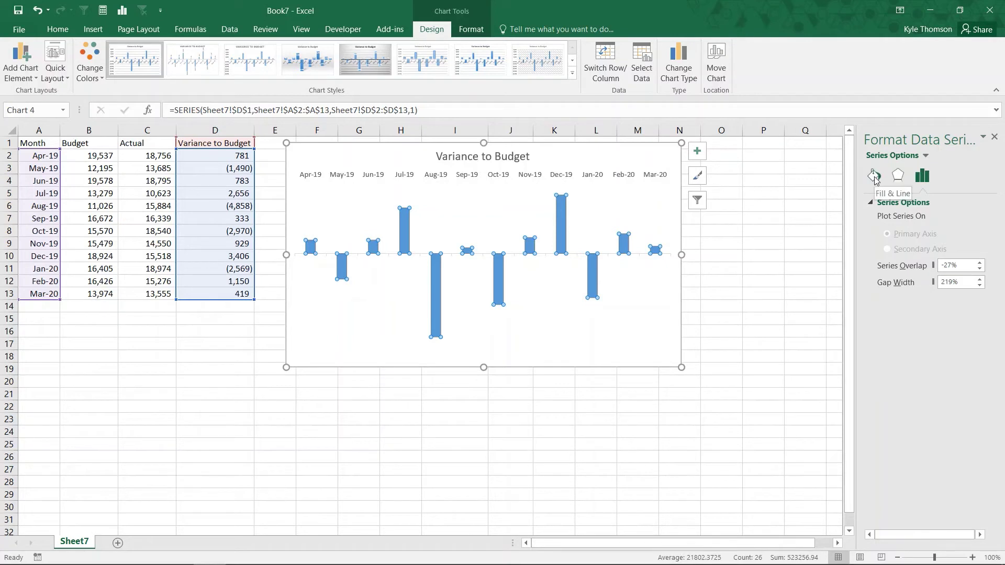
pyautogui.click(404, 233)
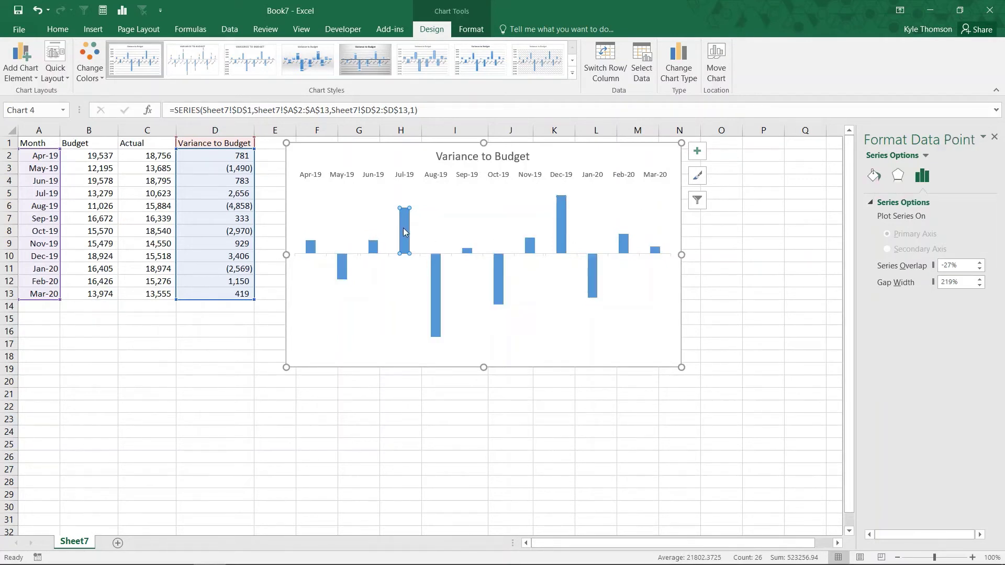
pyautogui.click(372, 222)
pyautogui.click(374, 247)
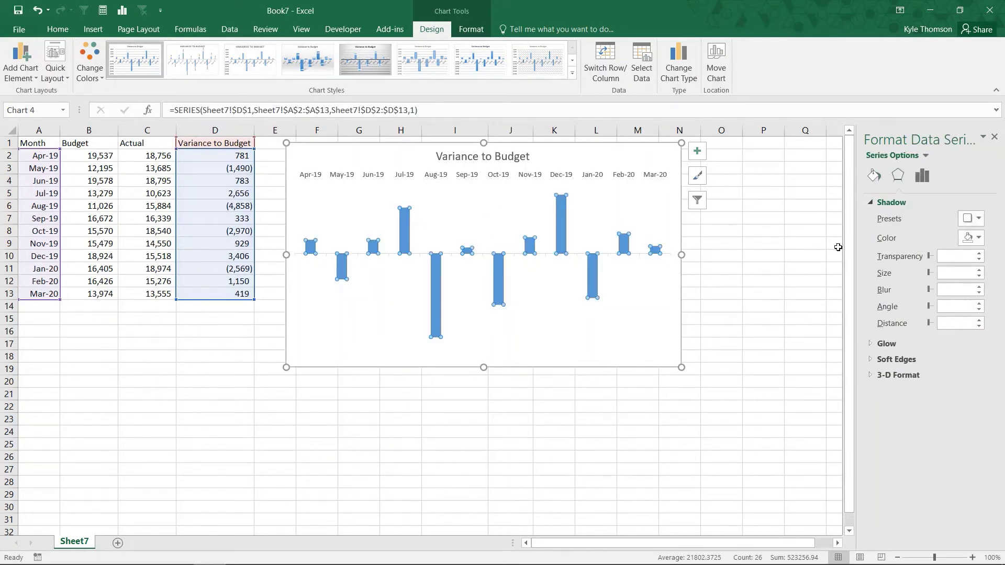
pyautogui.click(875, 178)
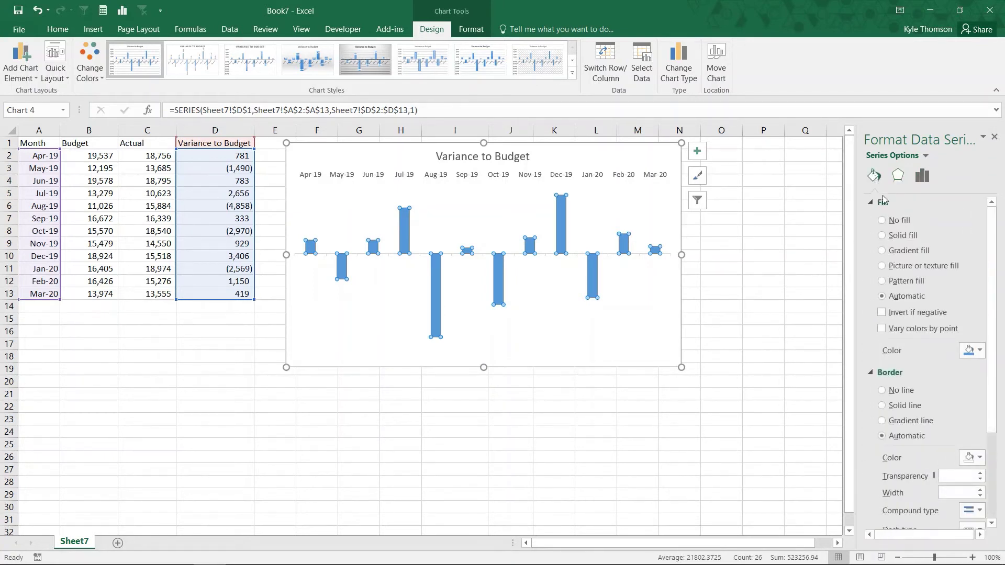
pyautogui.click(882, 312)
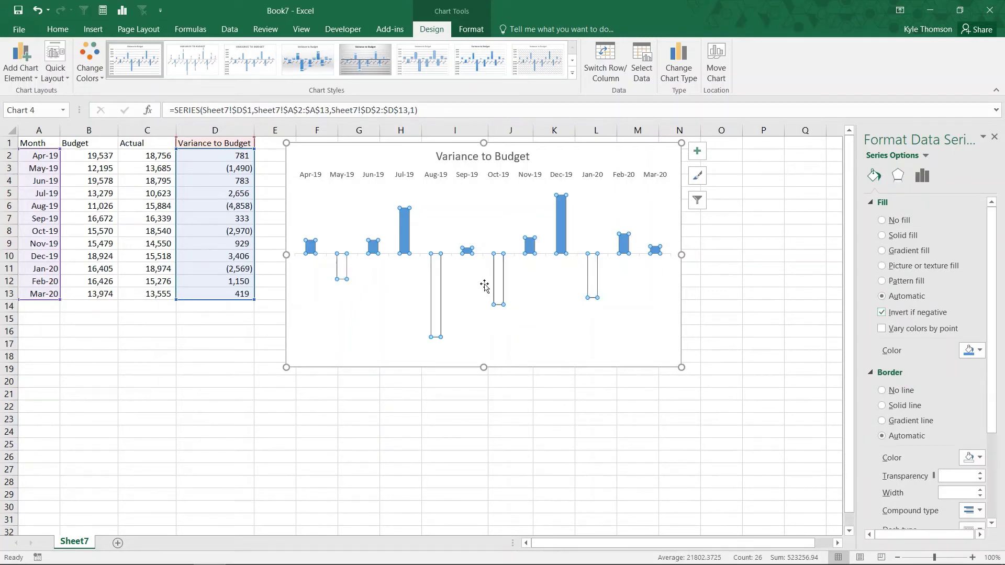
# Fill the Variance to Budget series with standard Green for positive columns and standard Red for inverted negative columns
pyautogui.moveTo(562, 234)
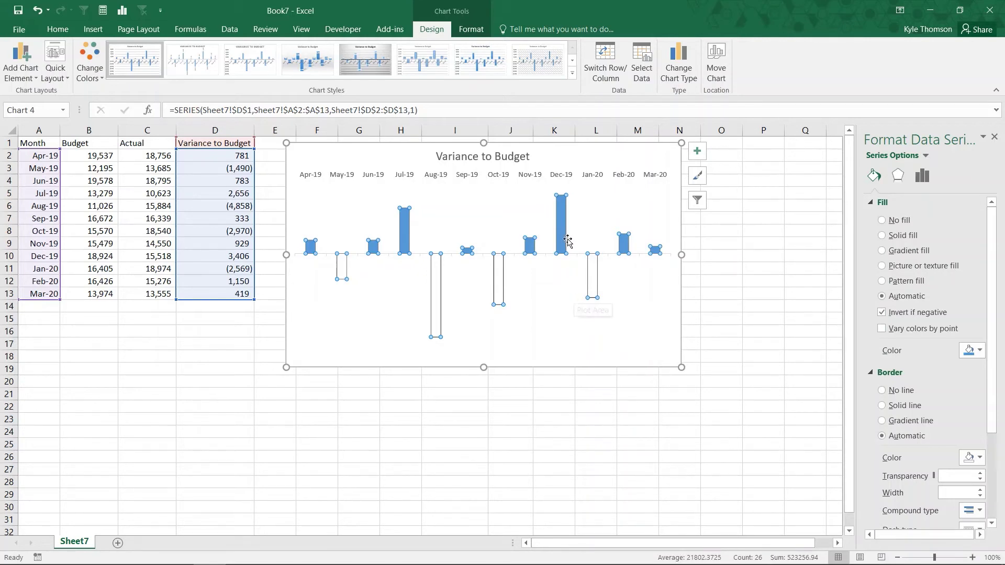
pyautogui.click(973, 355)
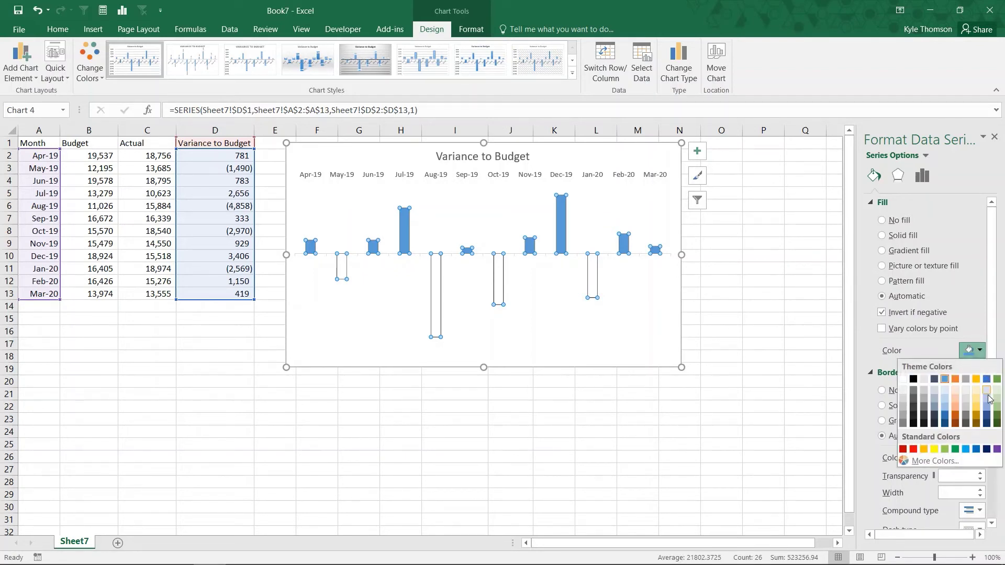
pyautogui.click(955, 449)
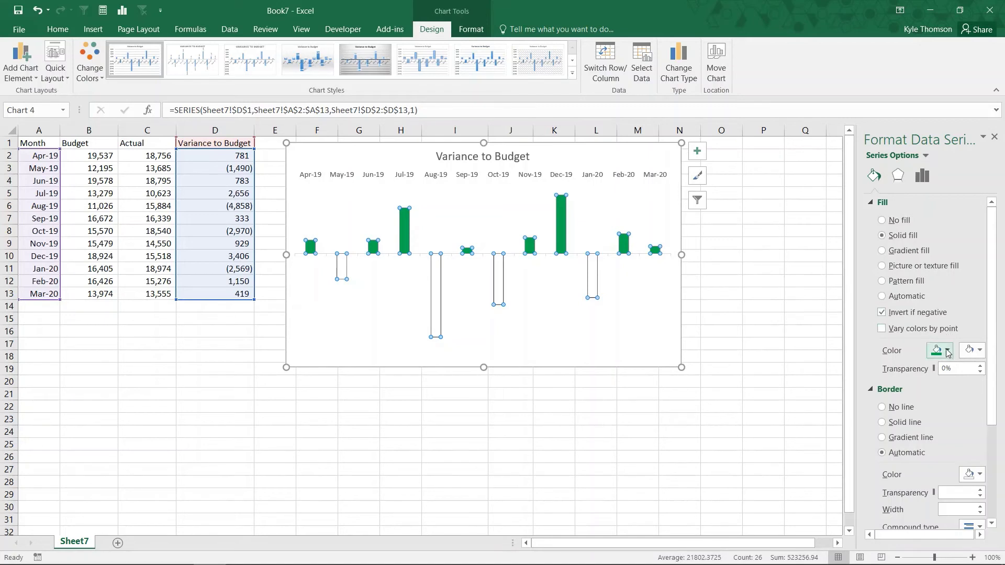
pyautogui.click(976, 354)
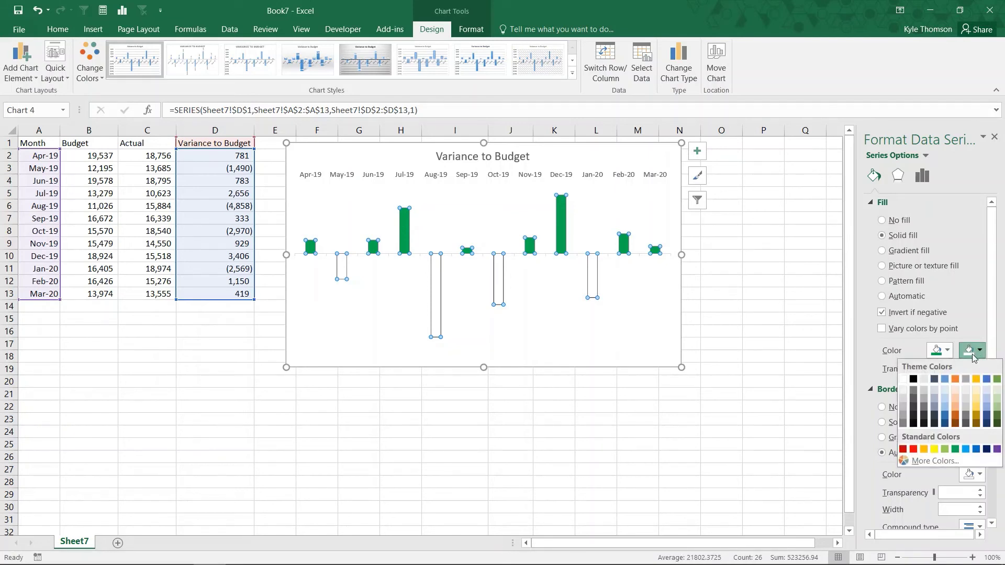
pyautogui.click(913, 449)
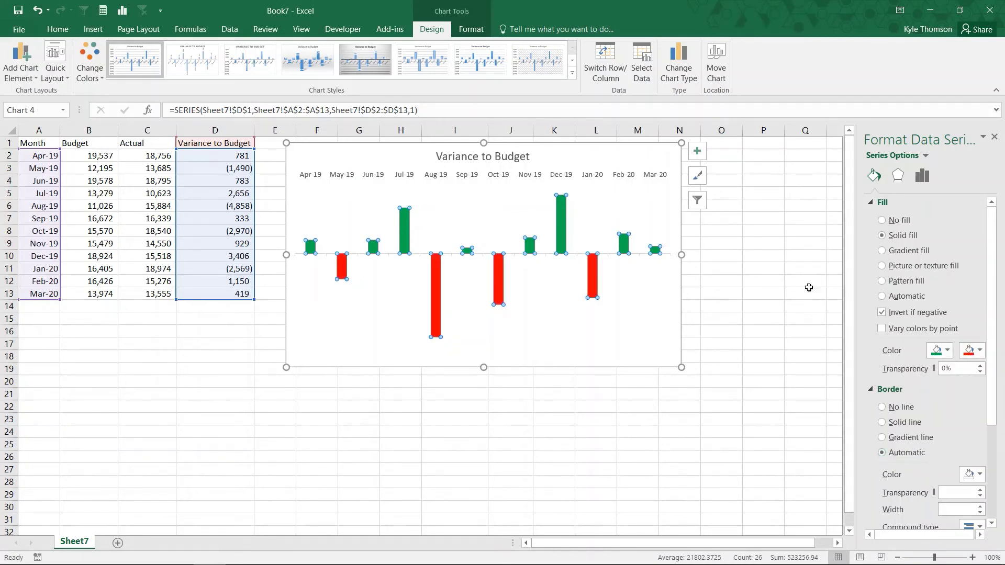
pyautogui.click(763, 241)
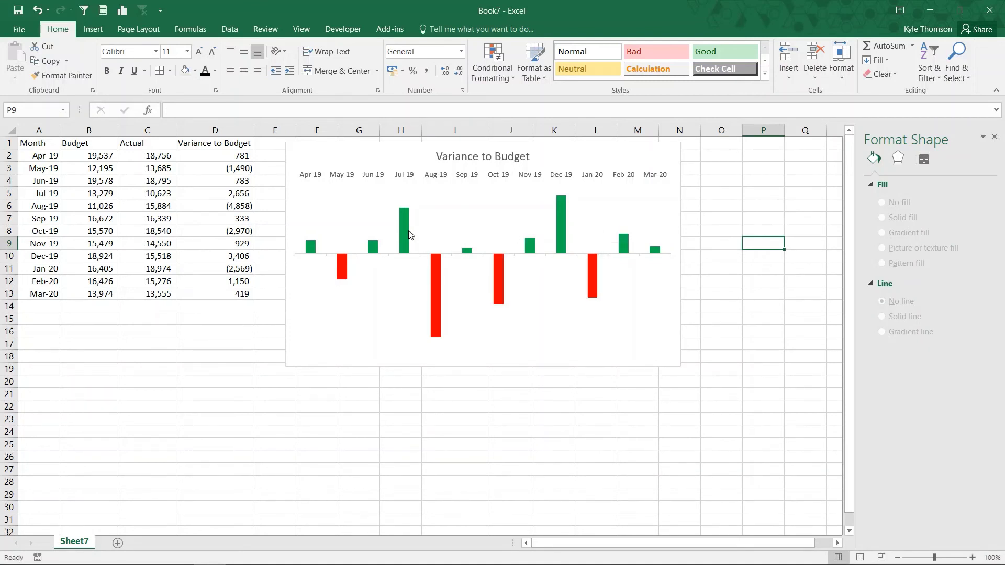
# Add data labels to the Variance to Budget columns in the chart
pyautogui.moveTo(410, 234)
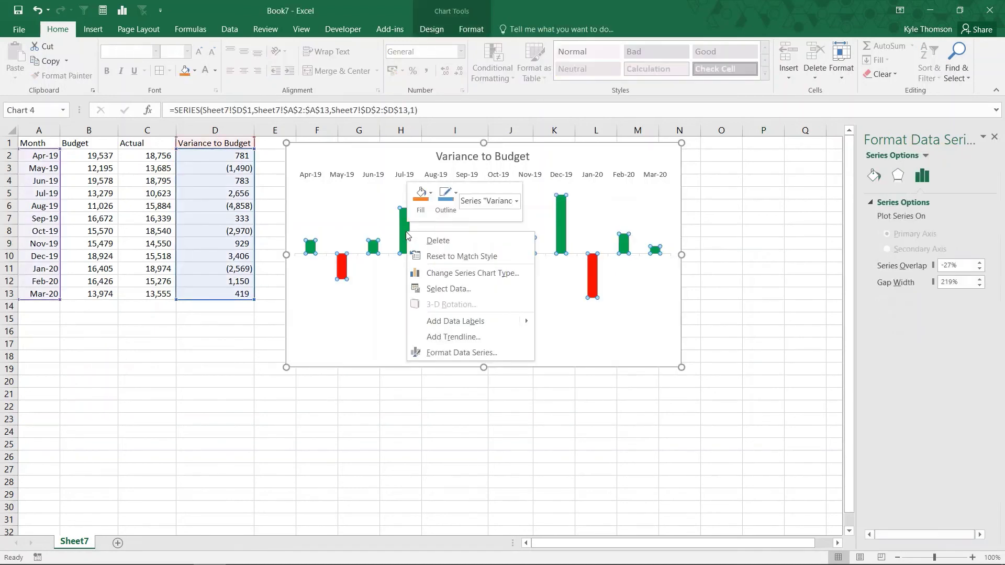
pyautogui.click(451, 325)
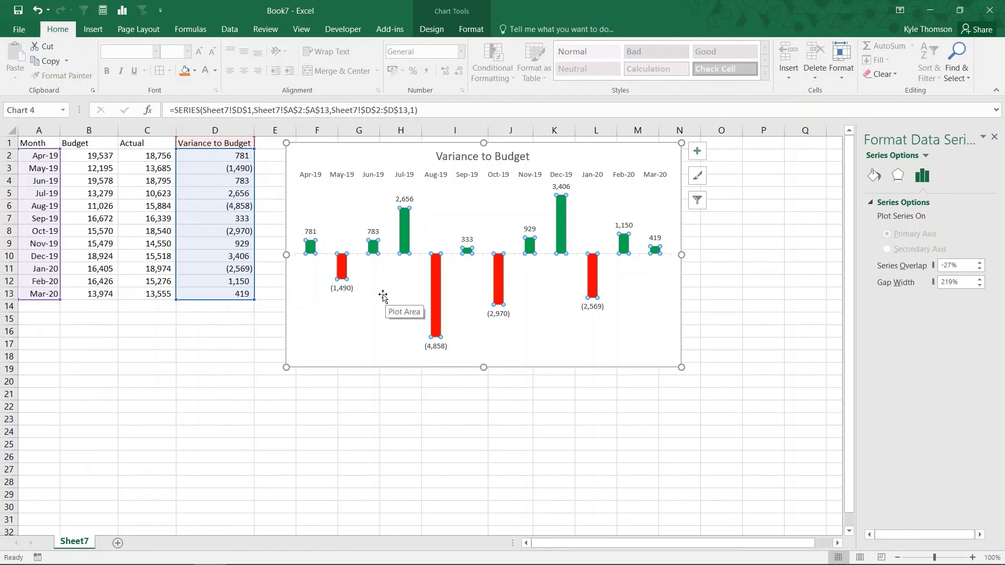
pyautogui.click(709, 254)
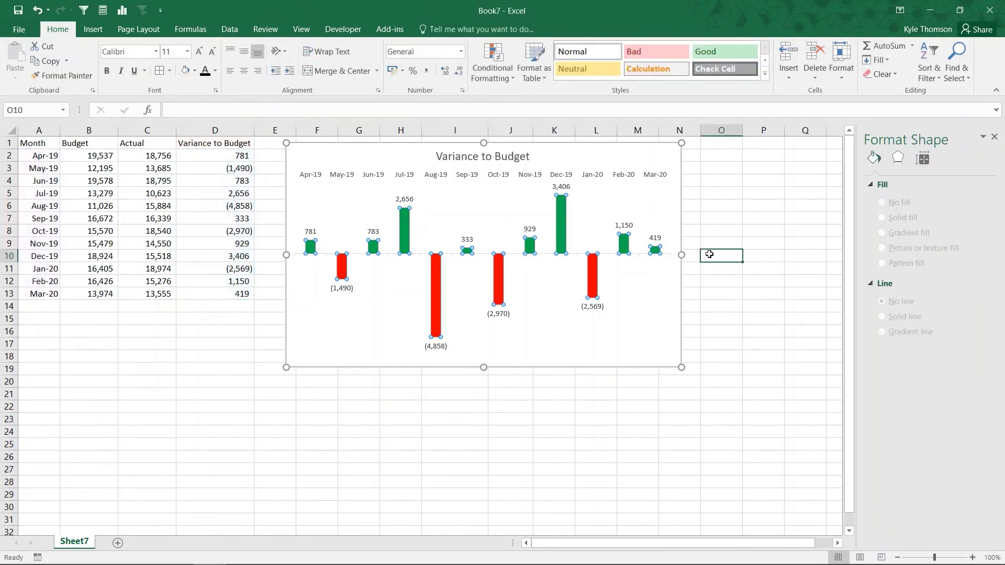
pyautogui.click(653, 354)
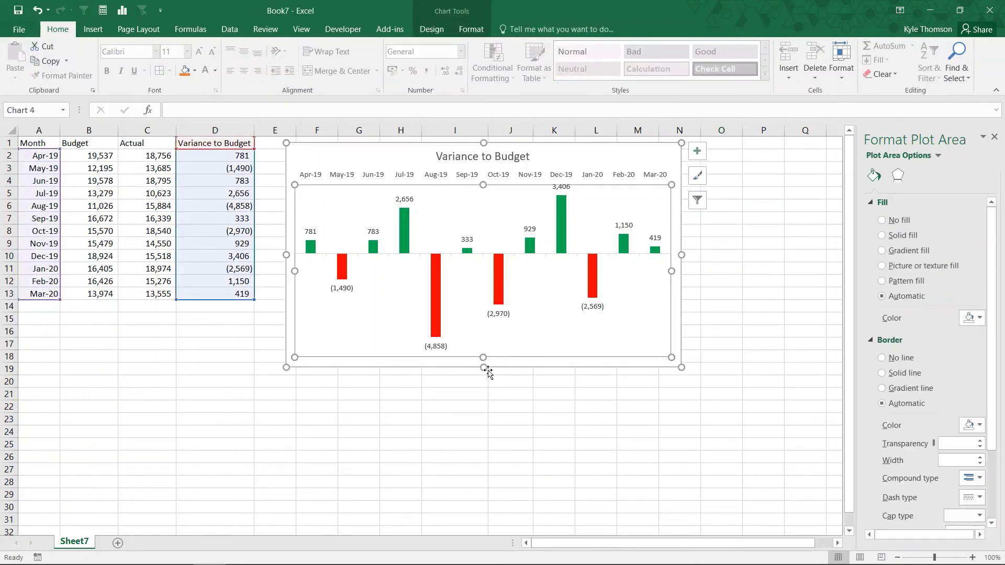